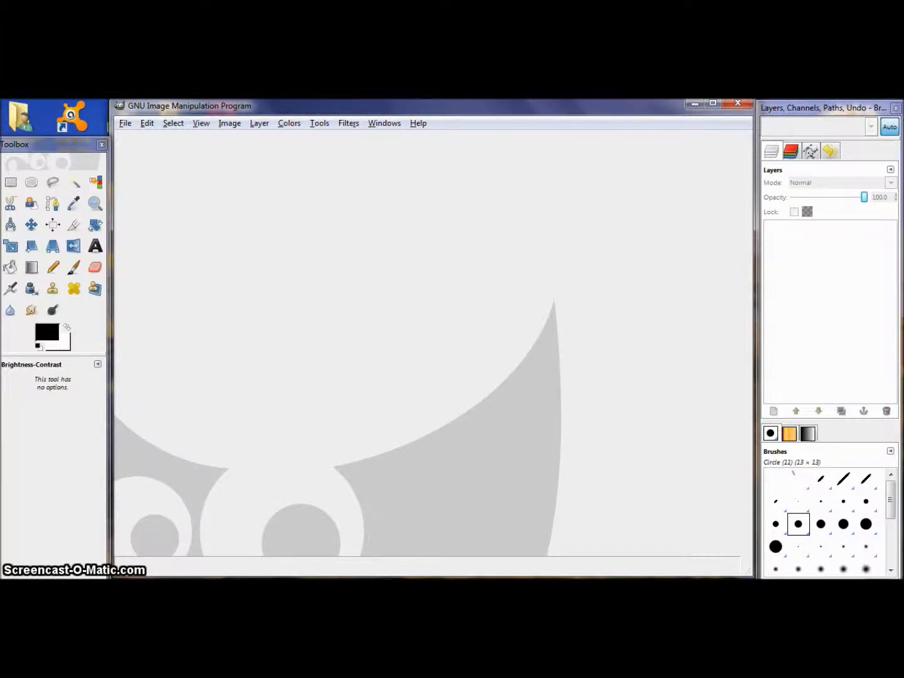
click(125, 124)
click(140, 166)
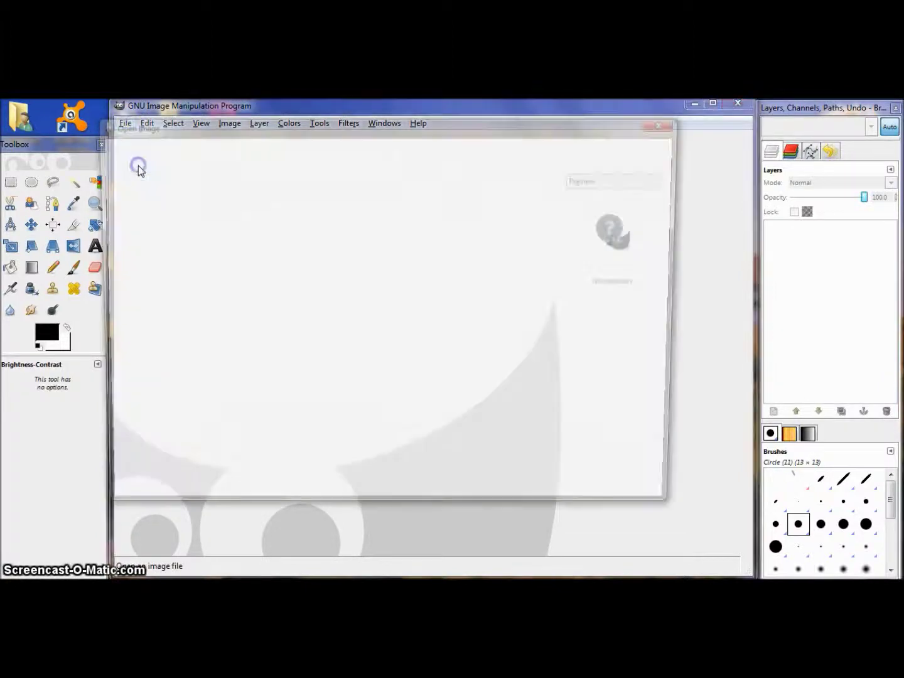
drag(172, 123, 212, 151)
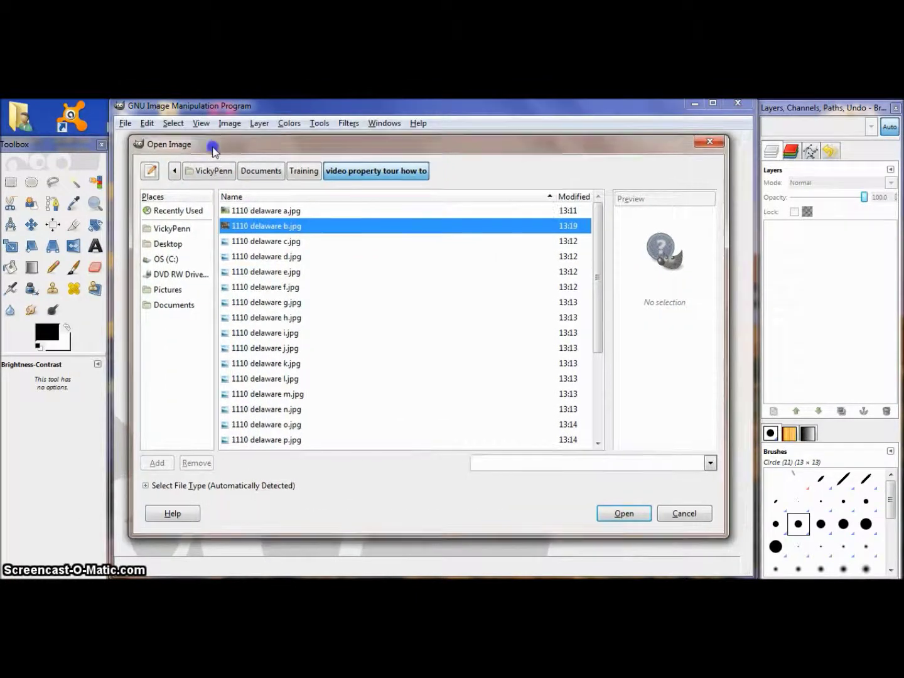
click(246, 244)
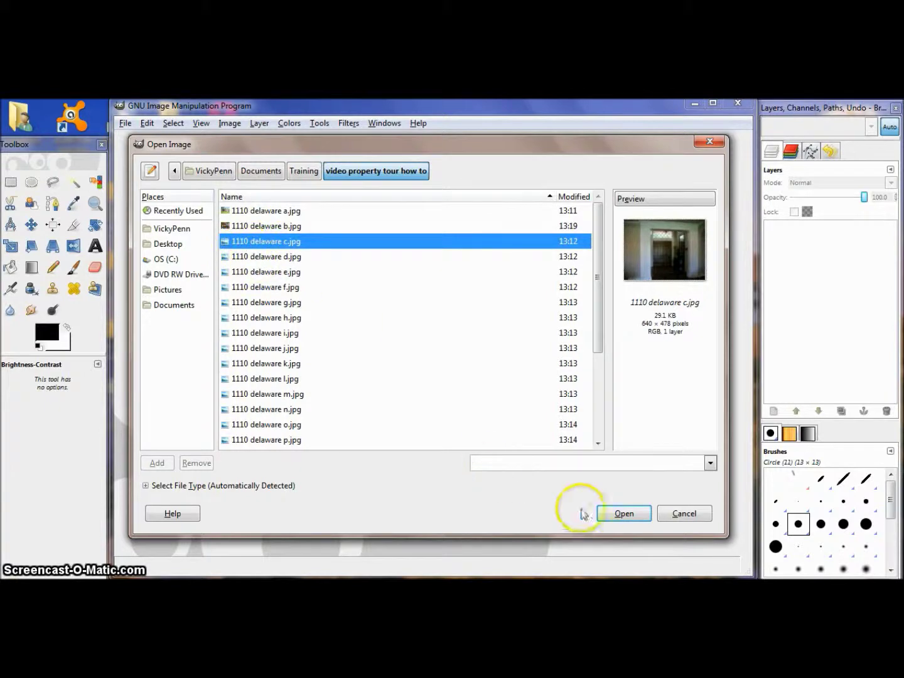
click(620, 518)
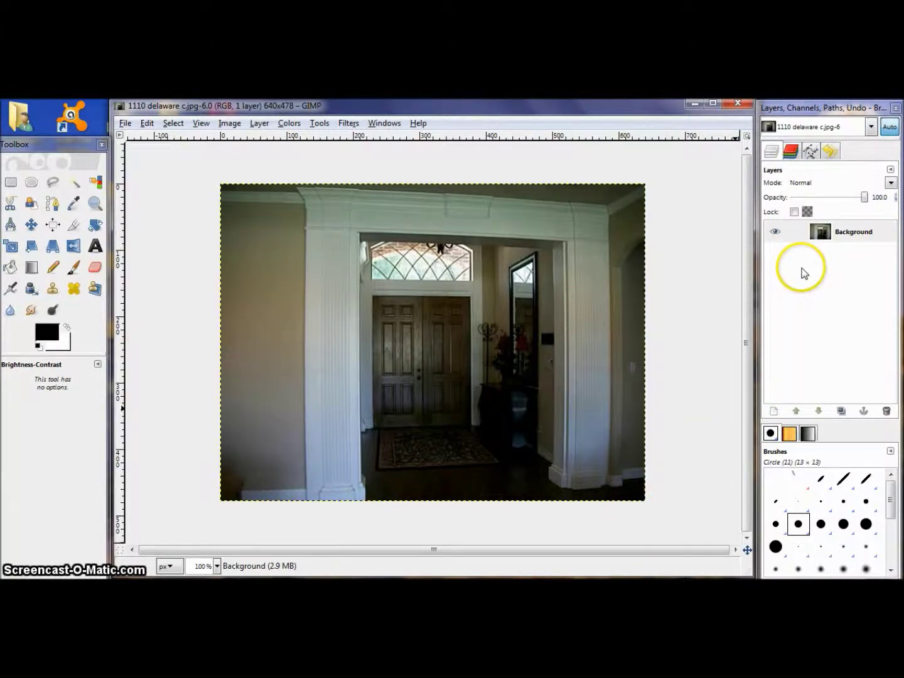
click(822, 231)
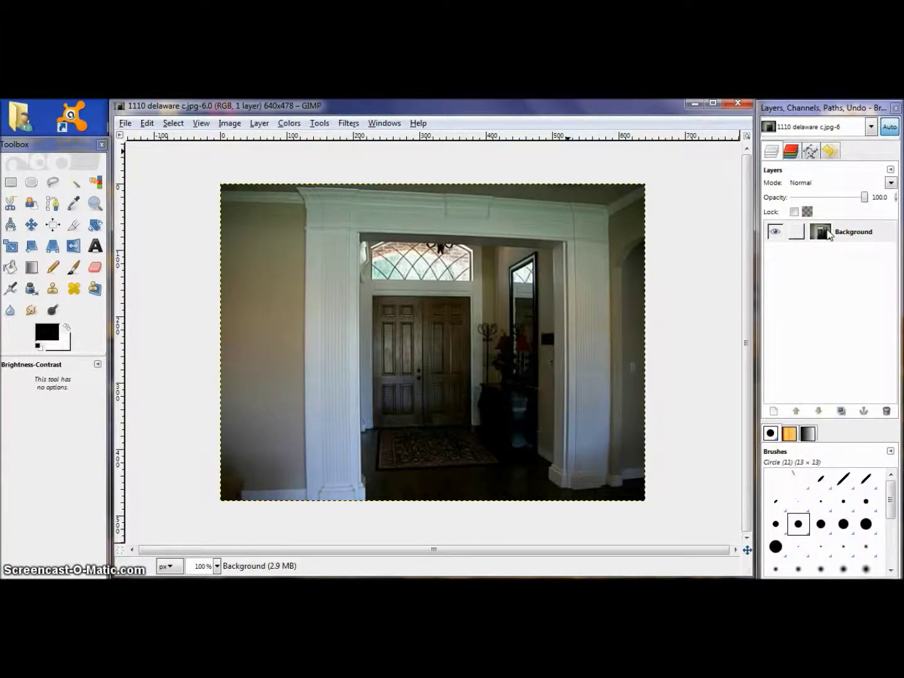
- Duplicate the Background layer into a Background copy layer above it
click(829, 231)
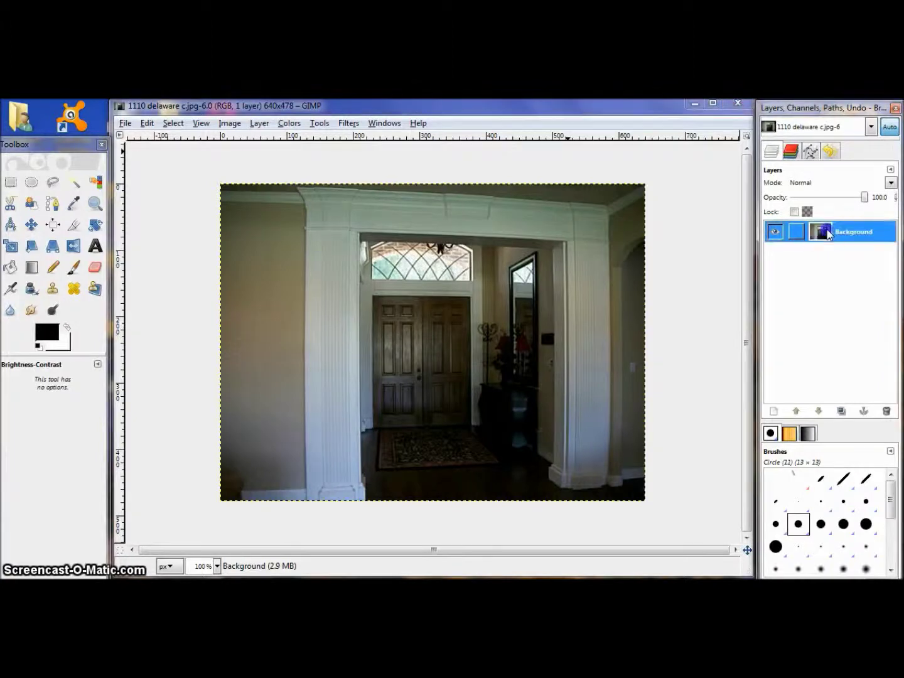
click(828, 233)
drag(830, 240, 840, 415)
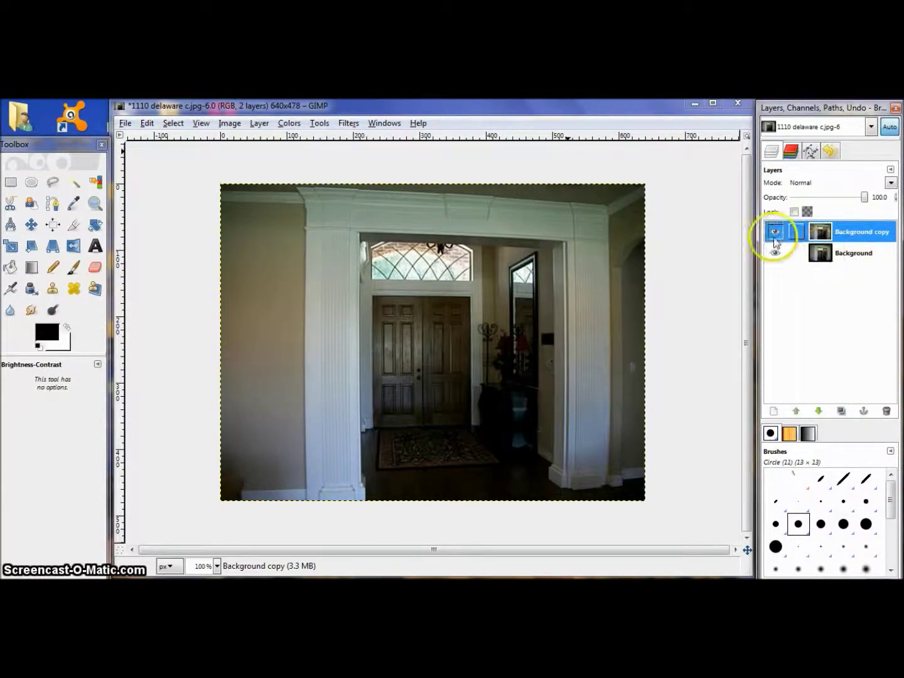
click(848, 235)
- Select the bright mirror areas by colour, then invert the selection
click(466, 244)
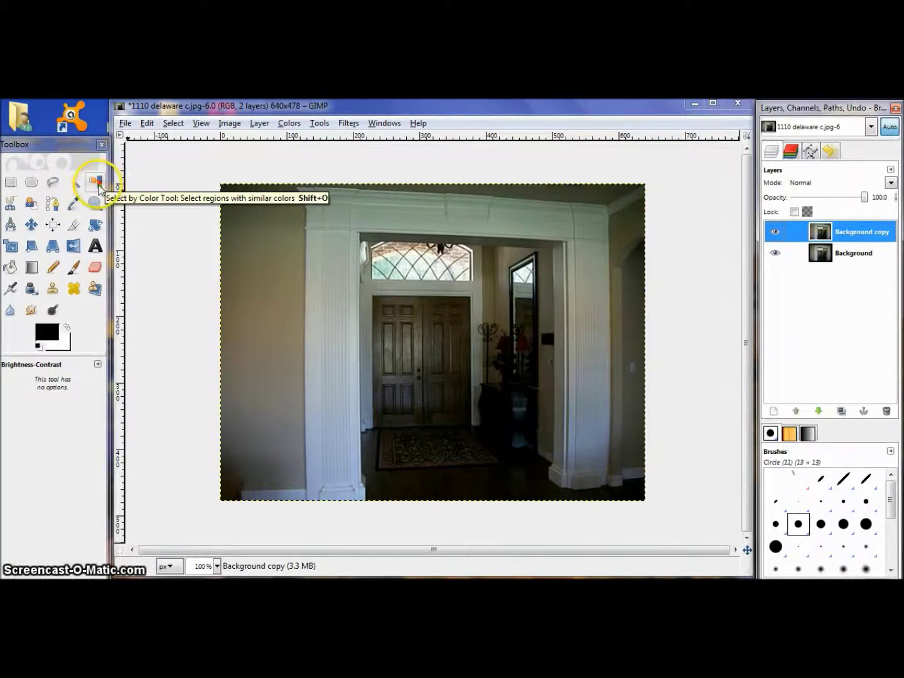
click(96, 183)
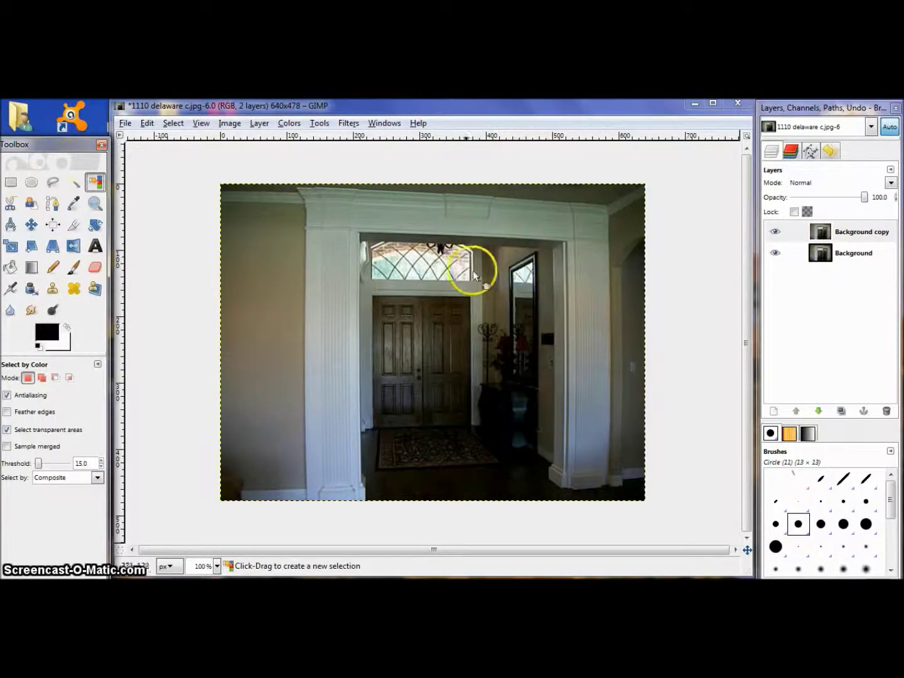
click(522, 276)
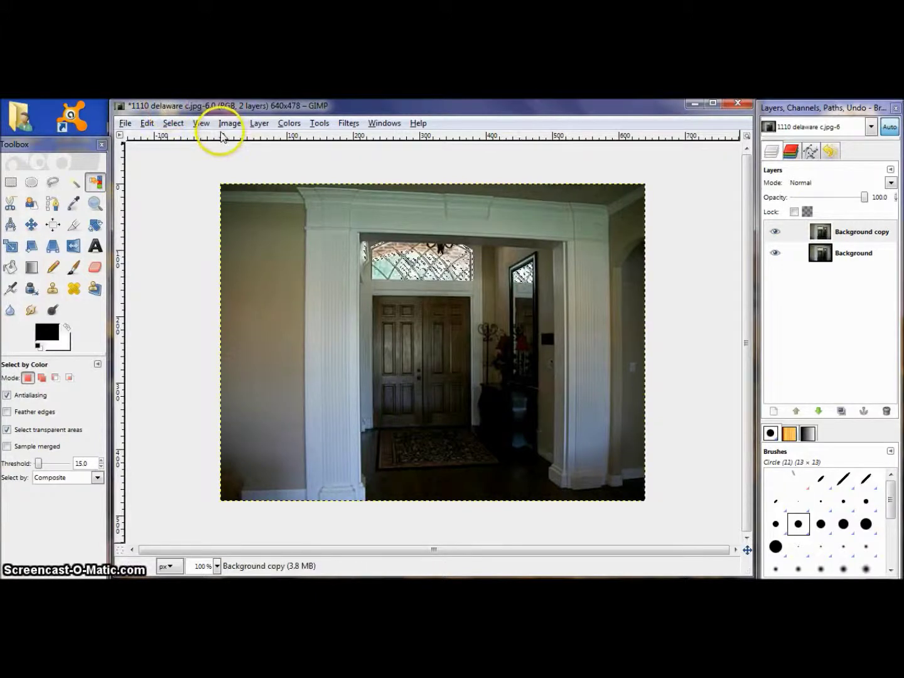
click(171, 125)
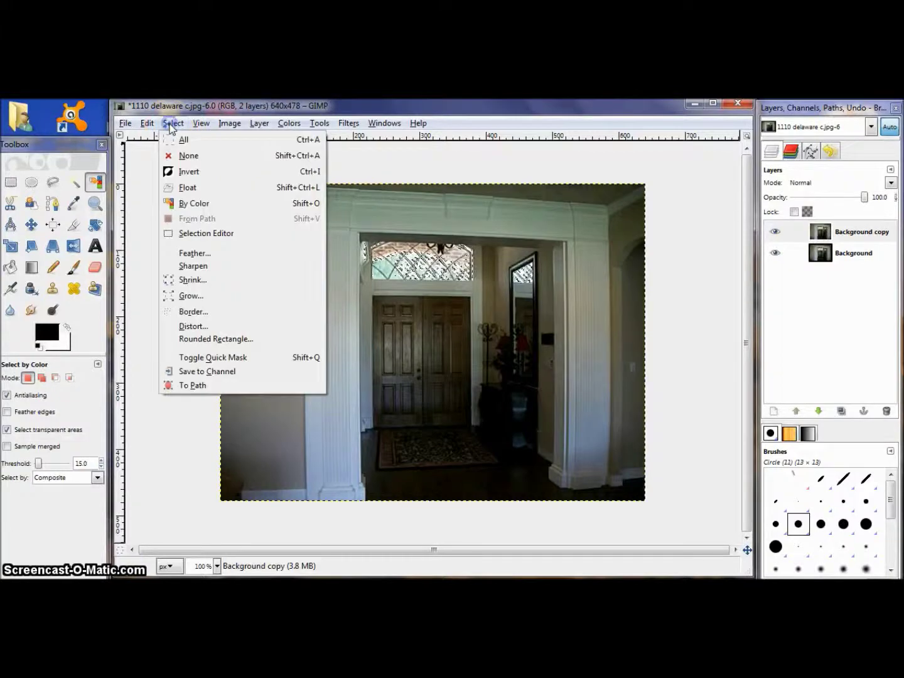
click(179, 173)
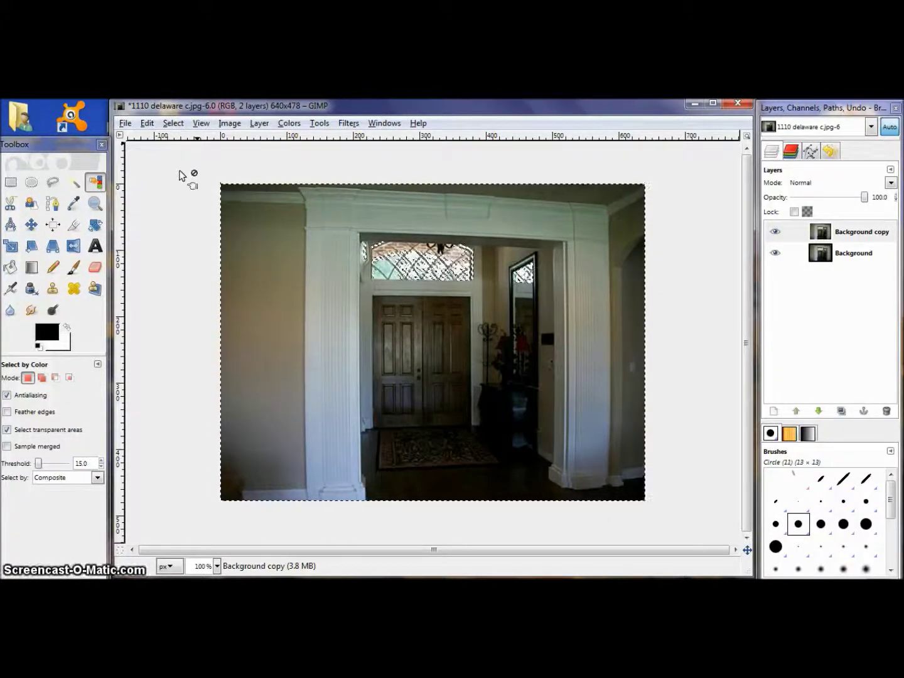
click(288, 124)
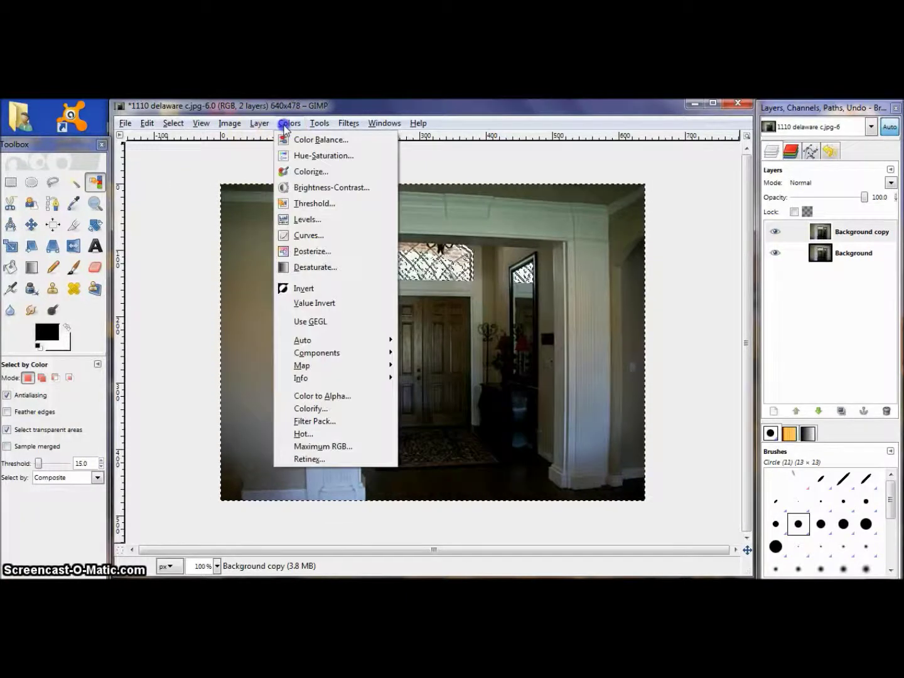
- Apply Brightness-Contrast with brightness 42 and contrast 29 to the selected areas
click(315, 188)
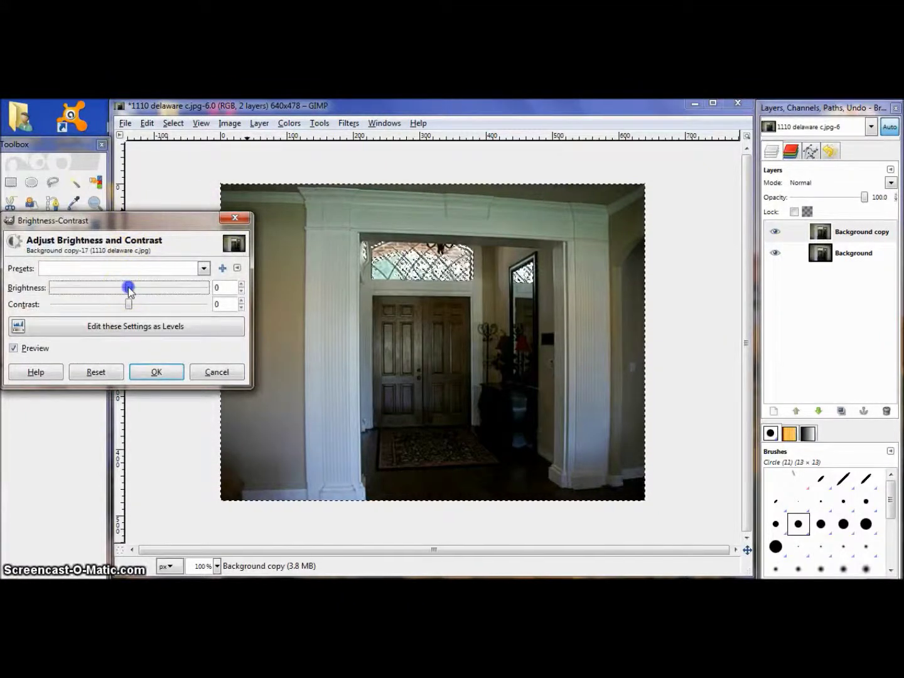
drag(129, 287, 144, 291)
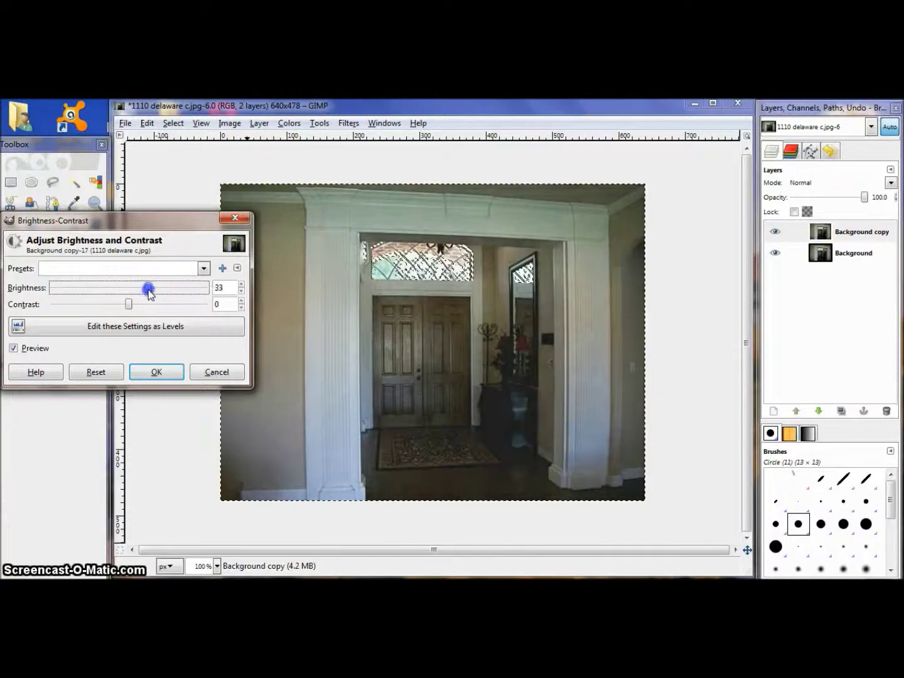
mouse_move(152, 290)
mouse_down()
mouse_move(129, 307)
mouse_move(152, 308)
mouse_move(156, 291)
mouse_up()
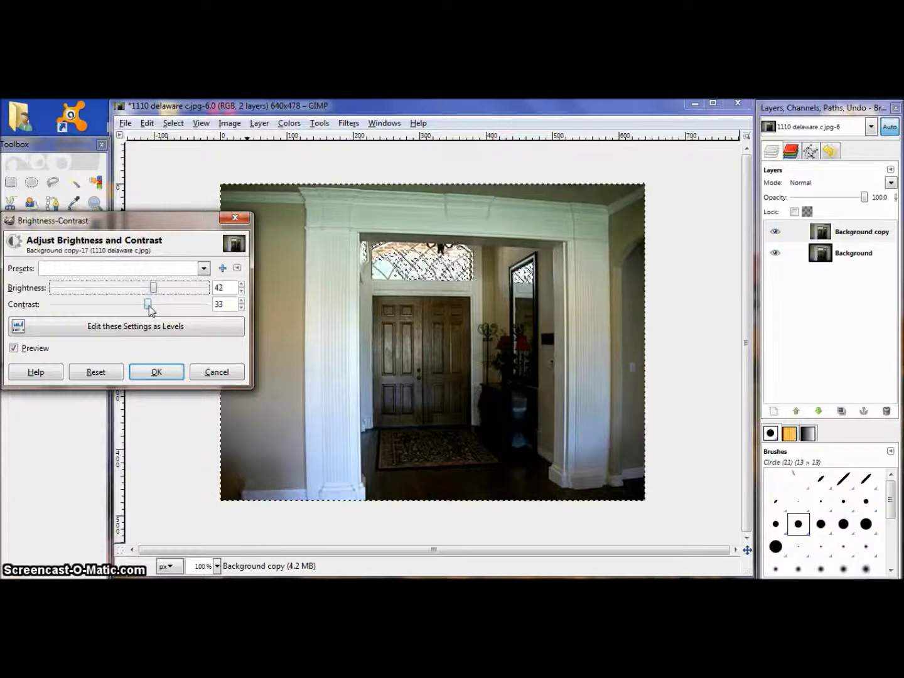
drag(151, 311, 145, 309)
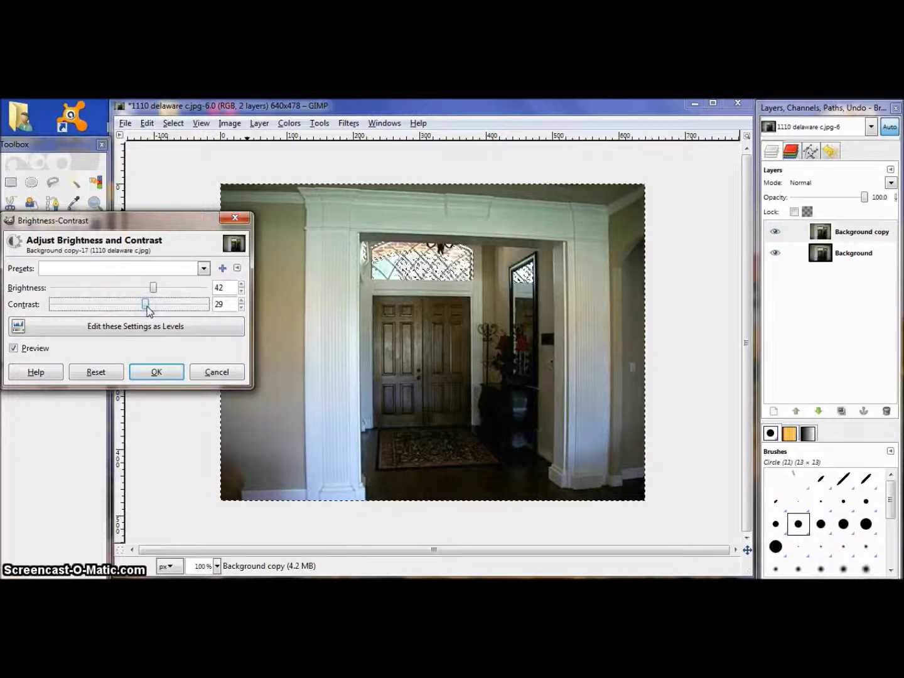
click(153, 373)
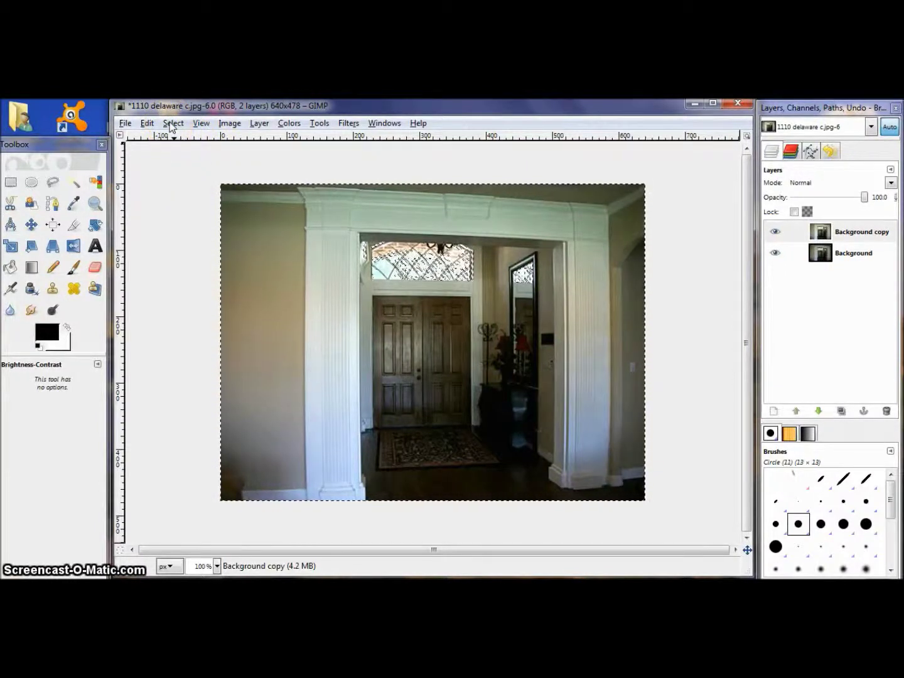
- Clear the selection and toggle the Background copy to compare, leaving it visible
click(171, 125)
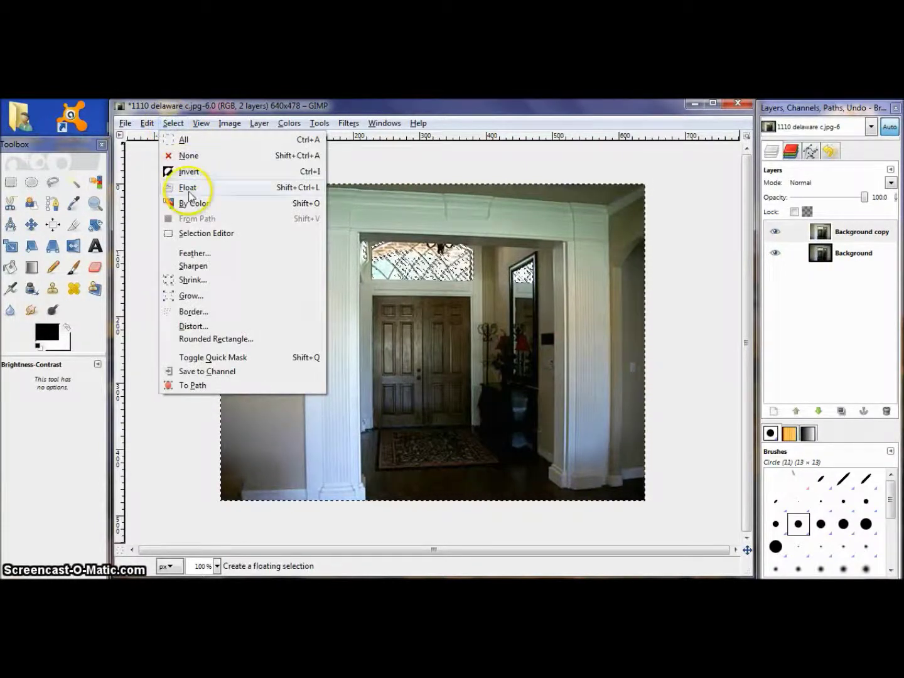
click(177, 155)
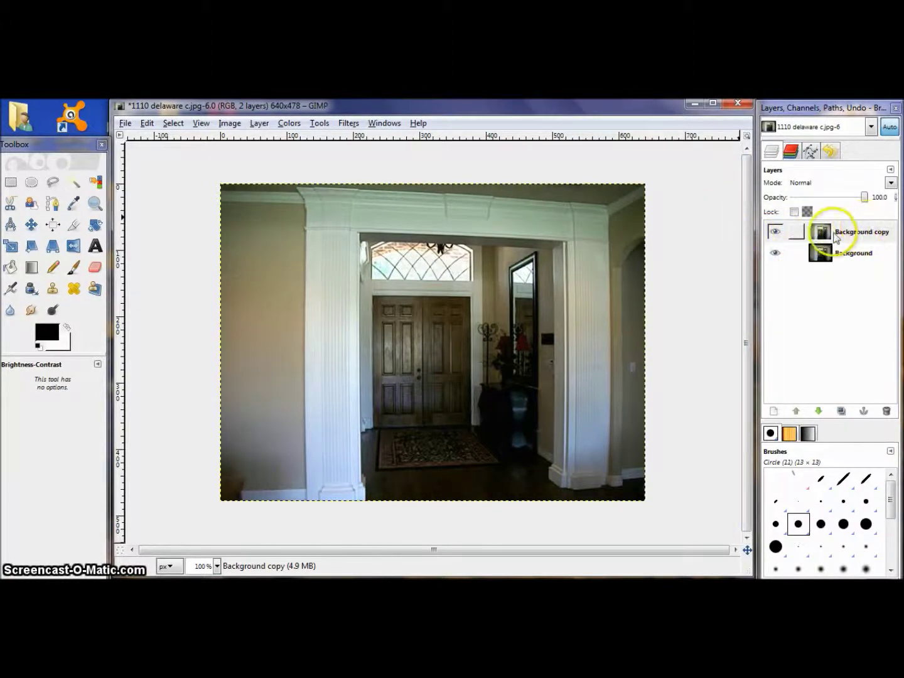
click(777, 233)
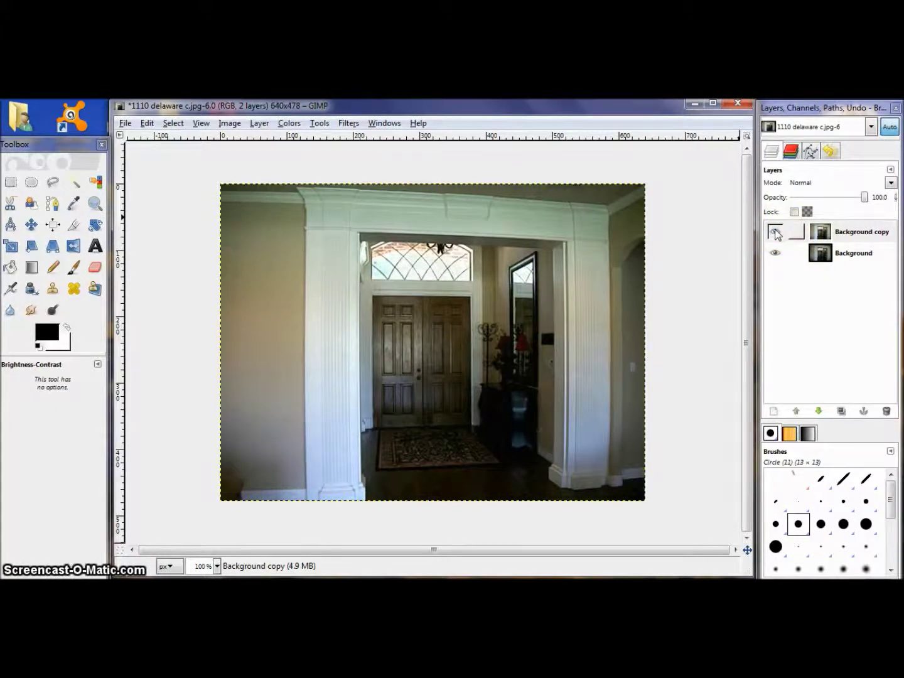
click(776, 232)
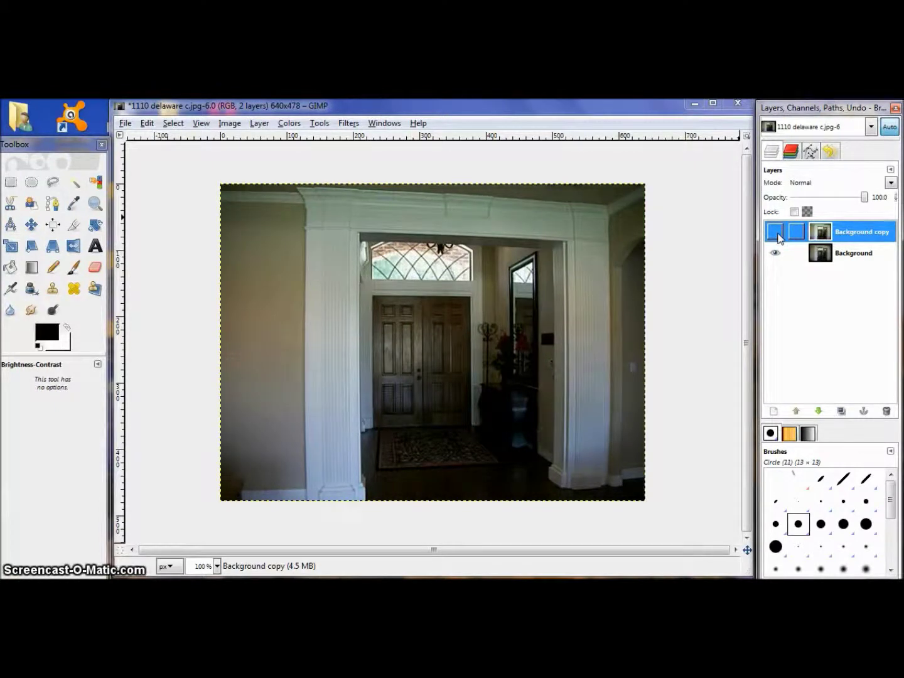
click(777, 232)
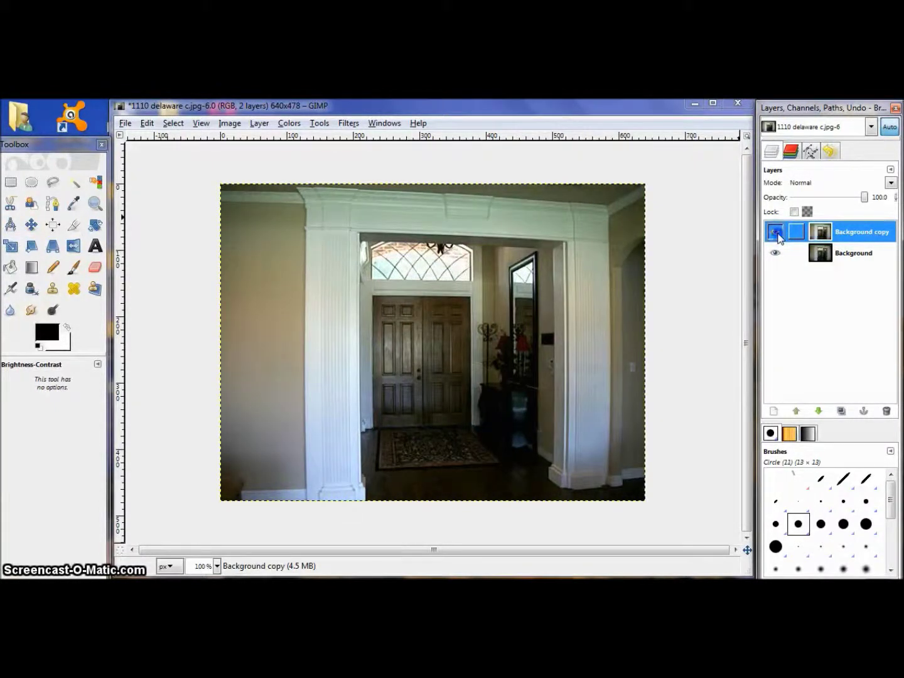
click(776, 232)
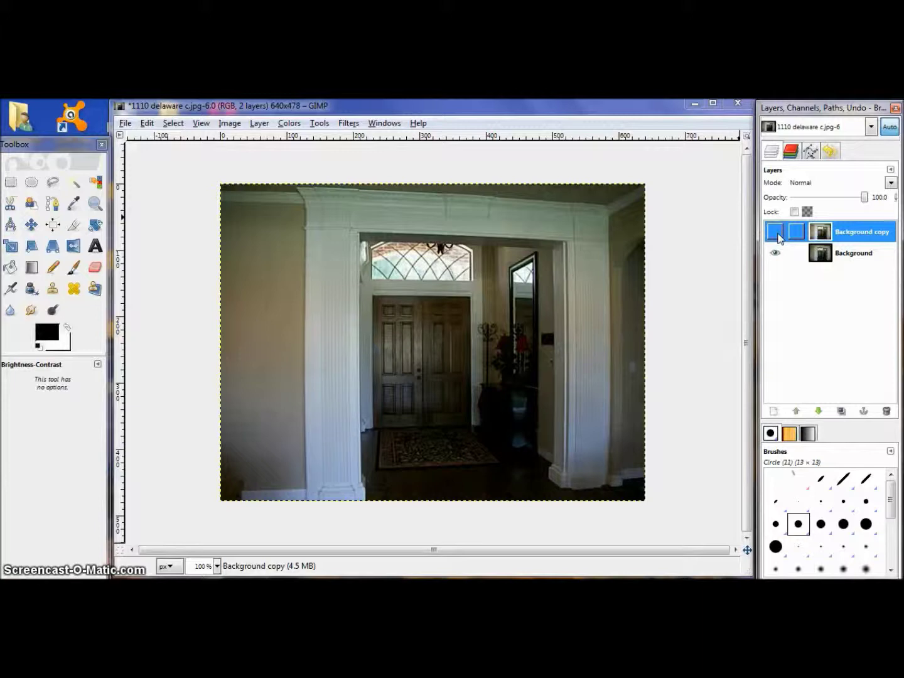
click(777, 233)
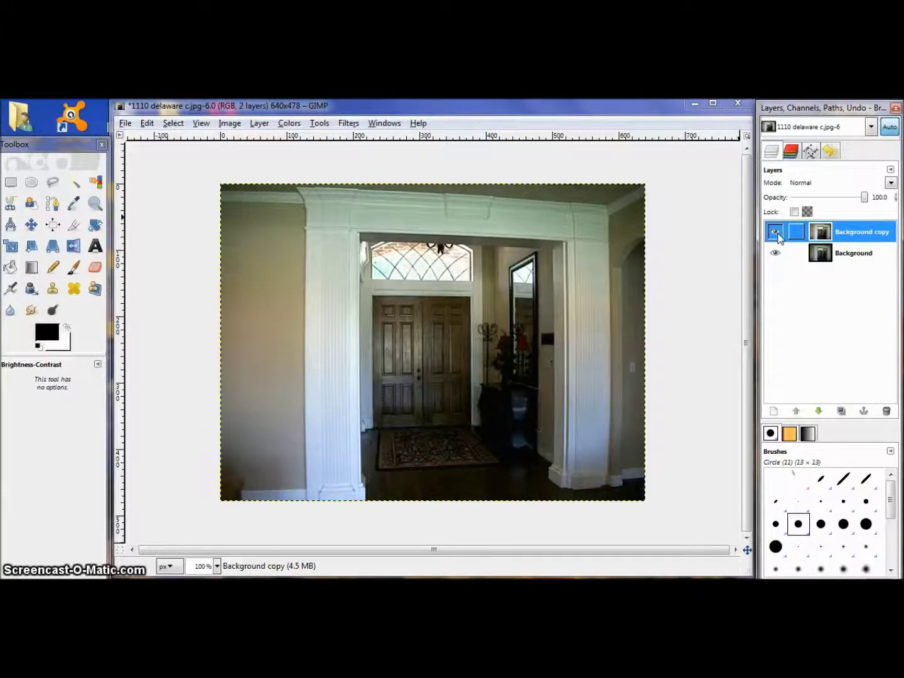
click(777, 234)
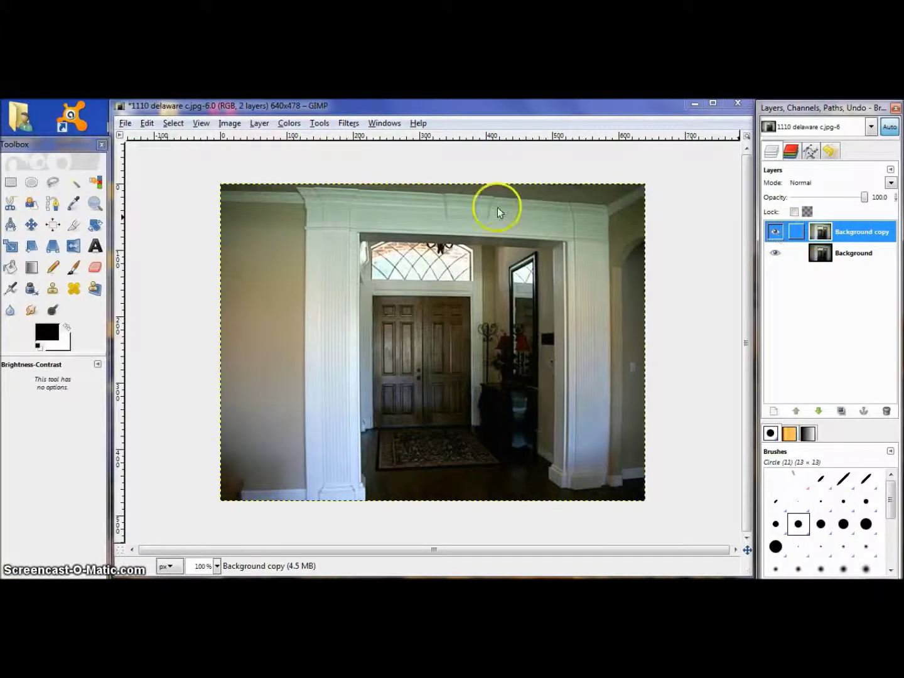
click(126, 125)
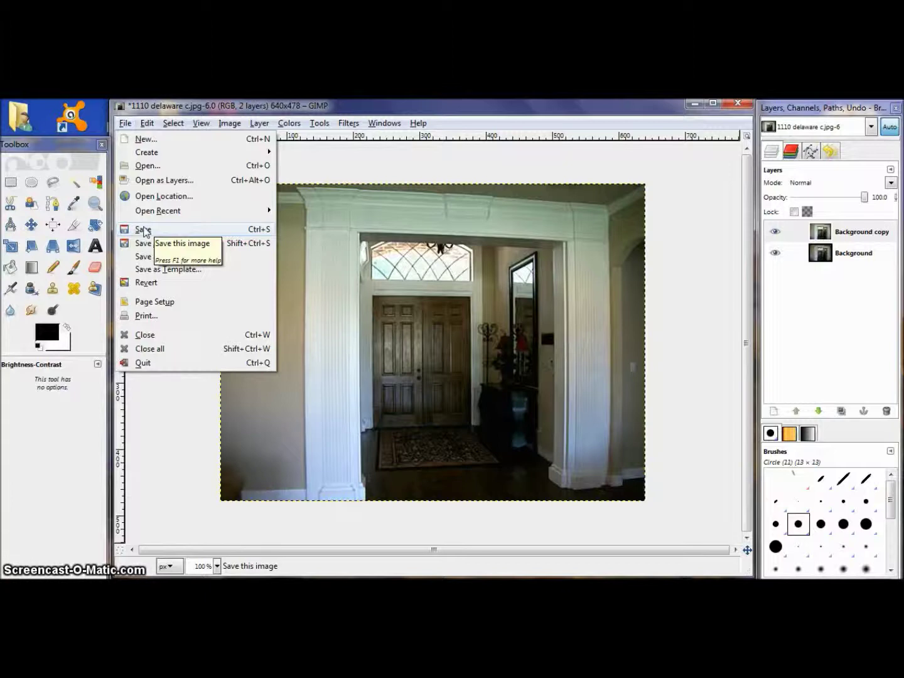
- Export over 1110 delaware c.jpg with visible layers merged at JPEG quality 100
click(144, 230)
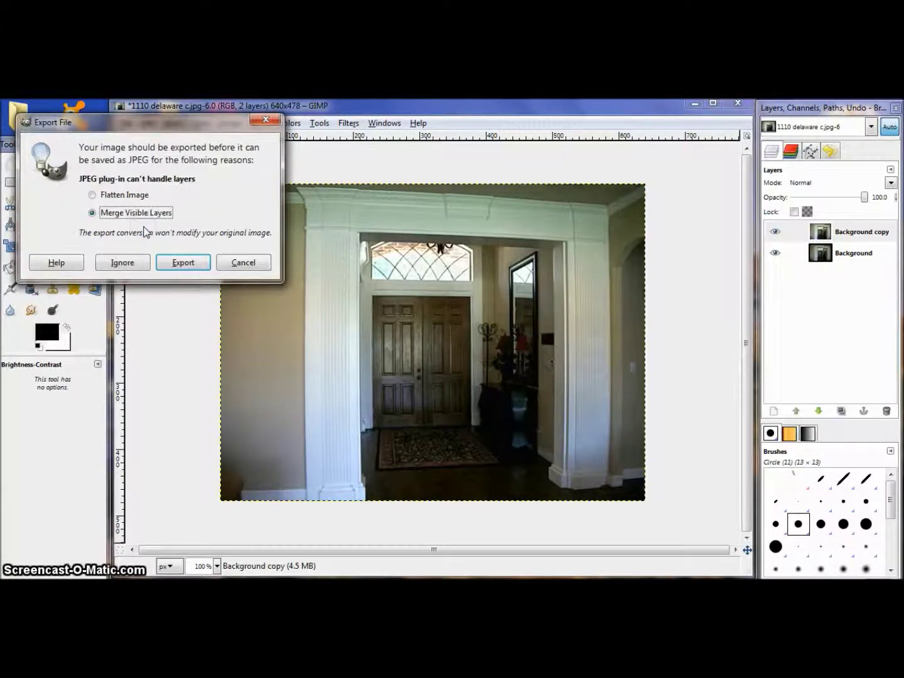
click(243, 262)
click(125, 125)
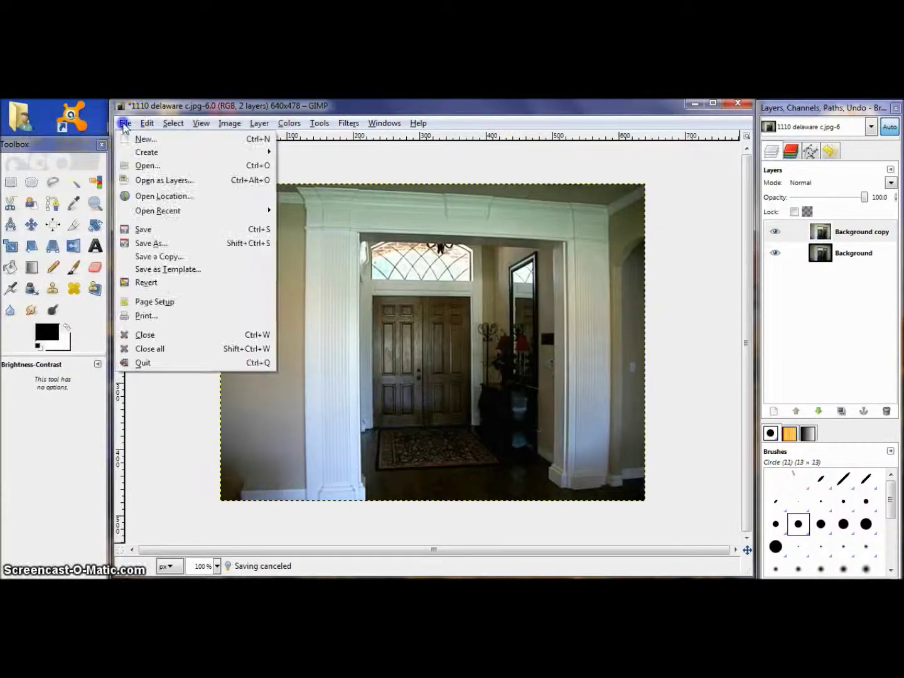
click(142, 229)
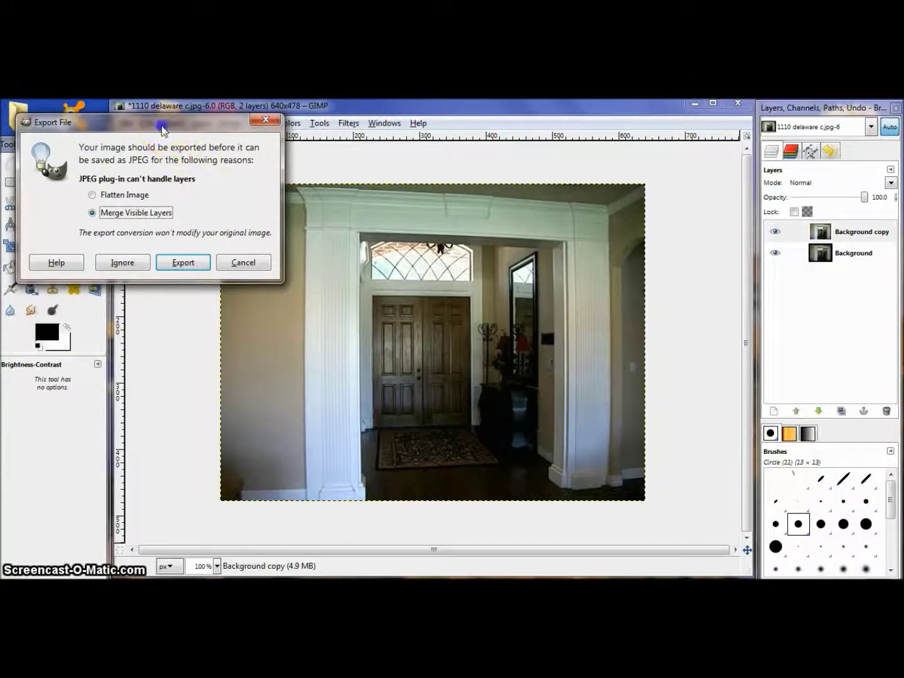
drag(161, 126, 175, 137)
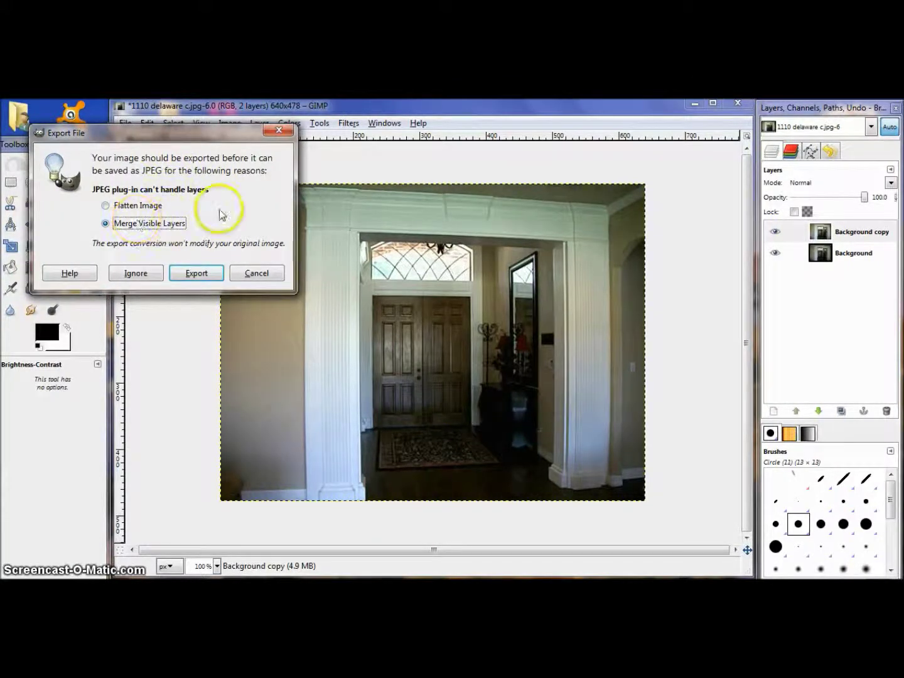
click(198, 275)
drag(133, 138, 274, 188)
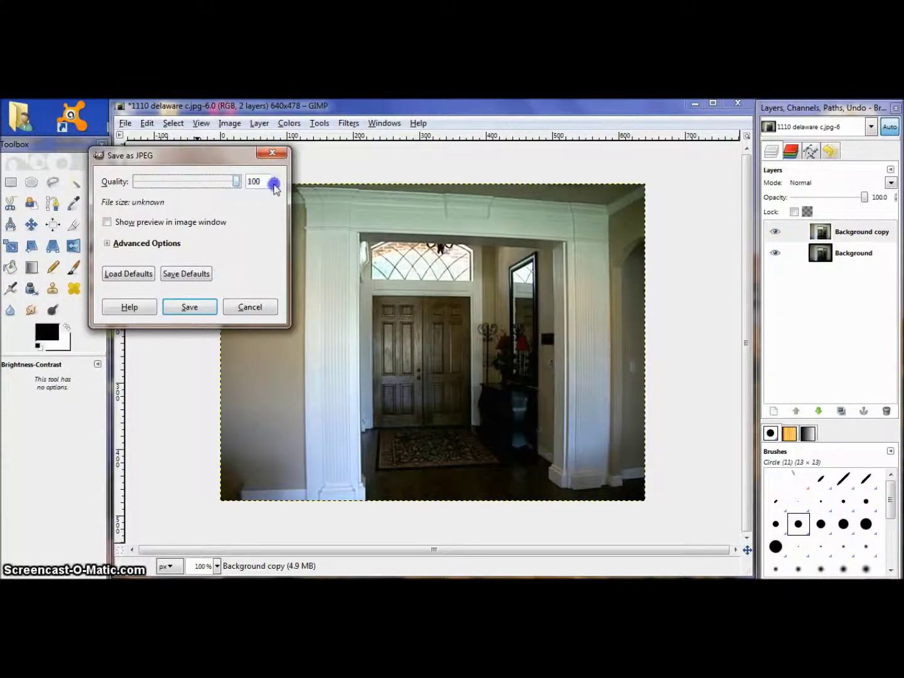
click(183, 306)
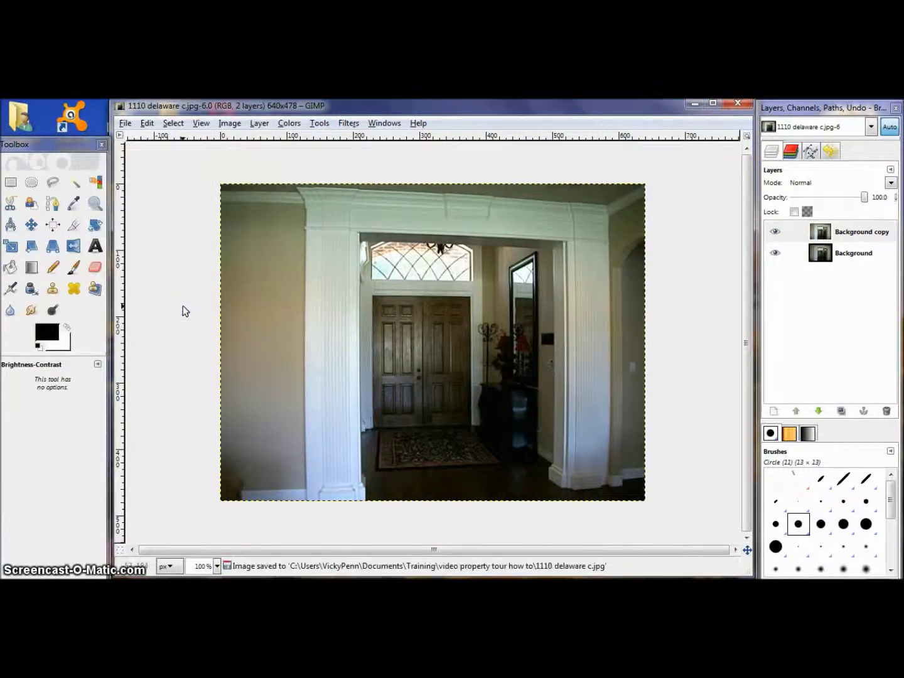